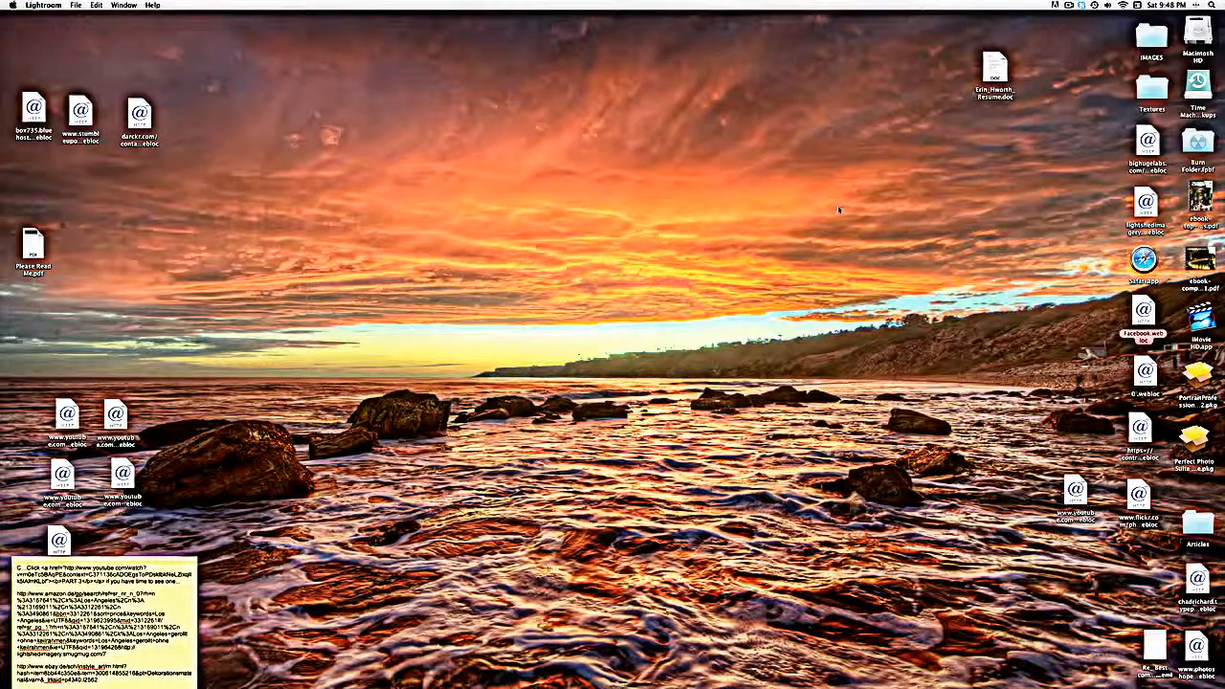
- Switch to Lightroom and browse the 2012 date folders to open the photos in the 2012-01-28 folder
mouse_move(545, 681)
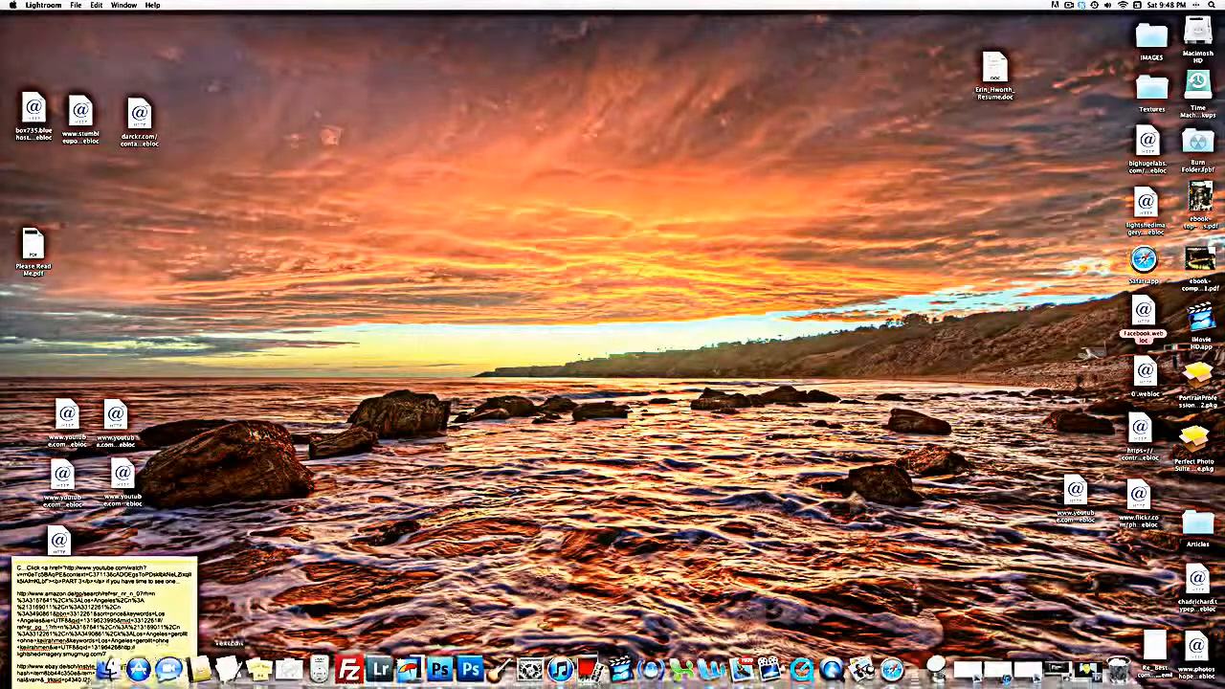
click(380, 668)
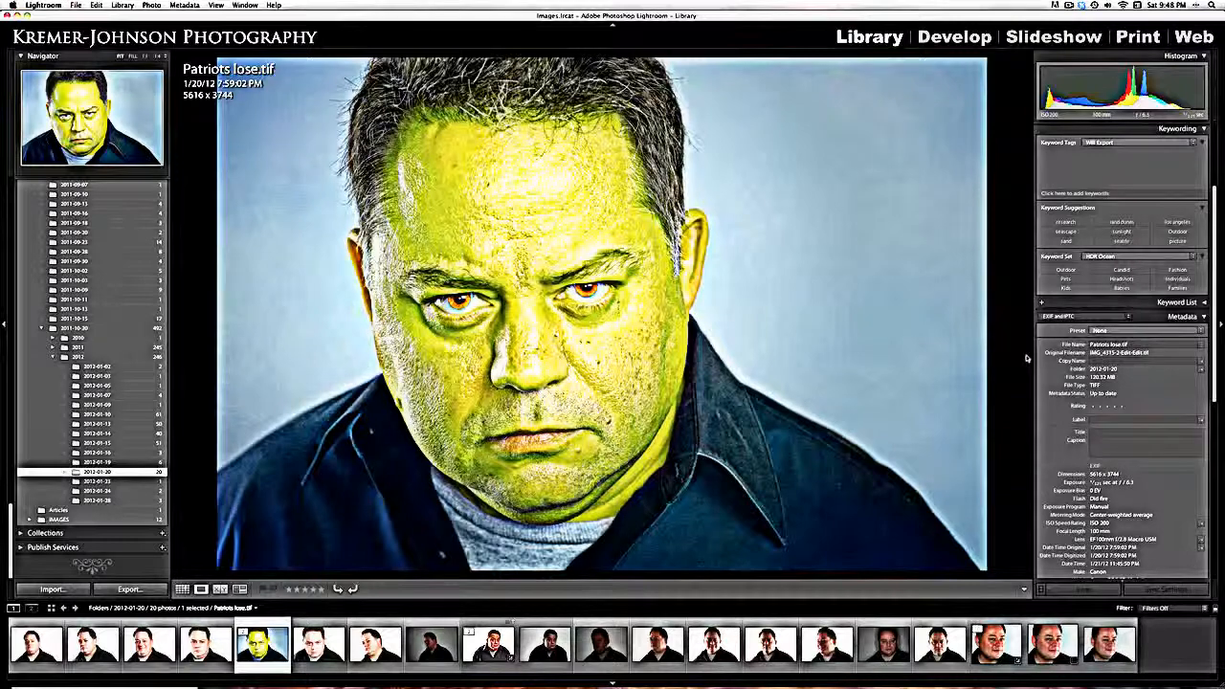
click(83, 481)
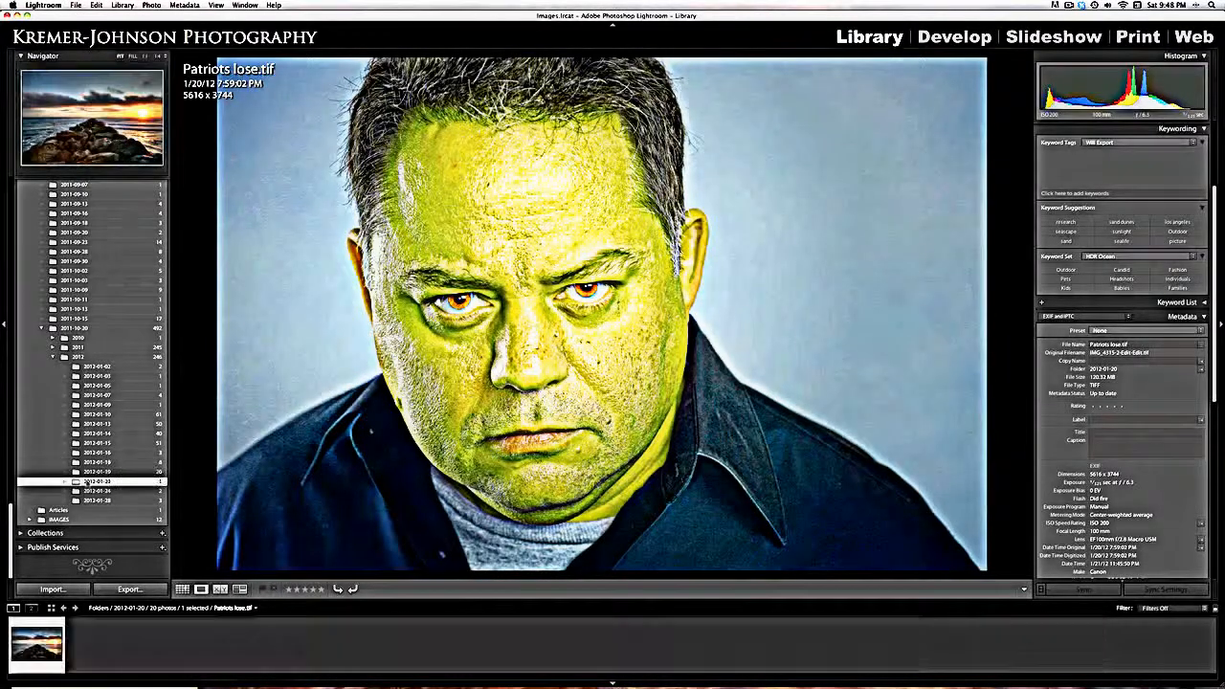
click(96, 490)
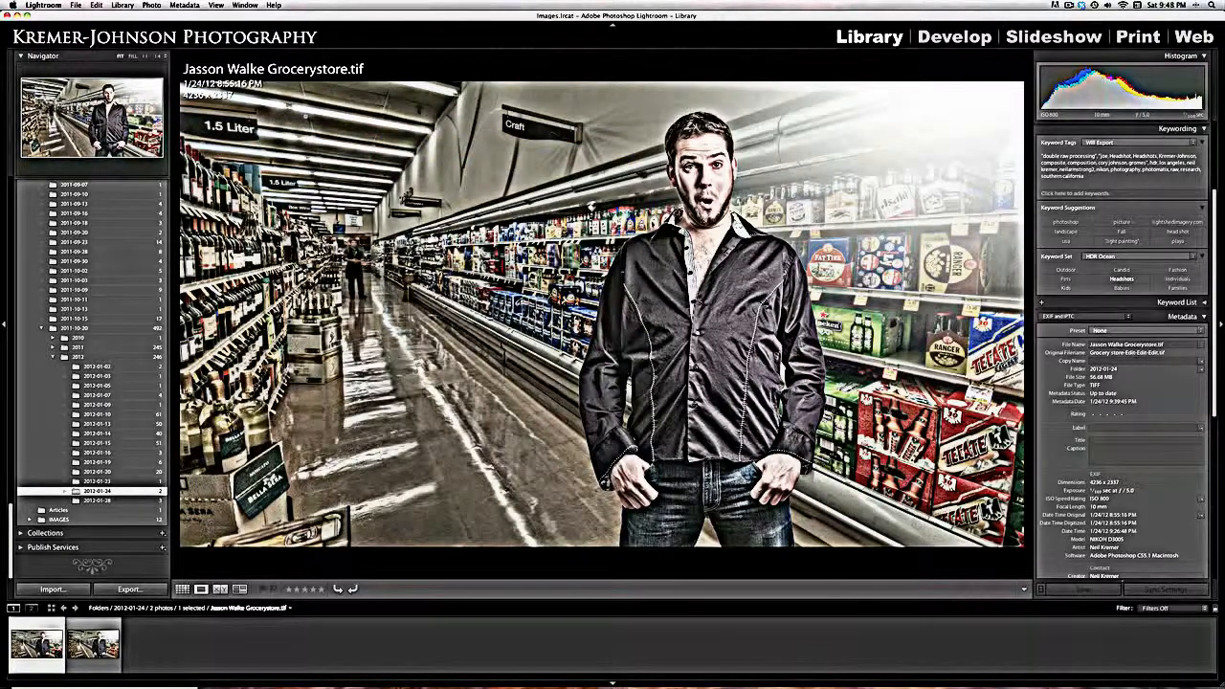
click(95, 502)
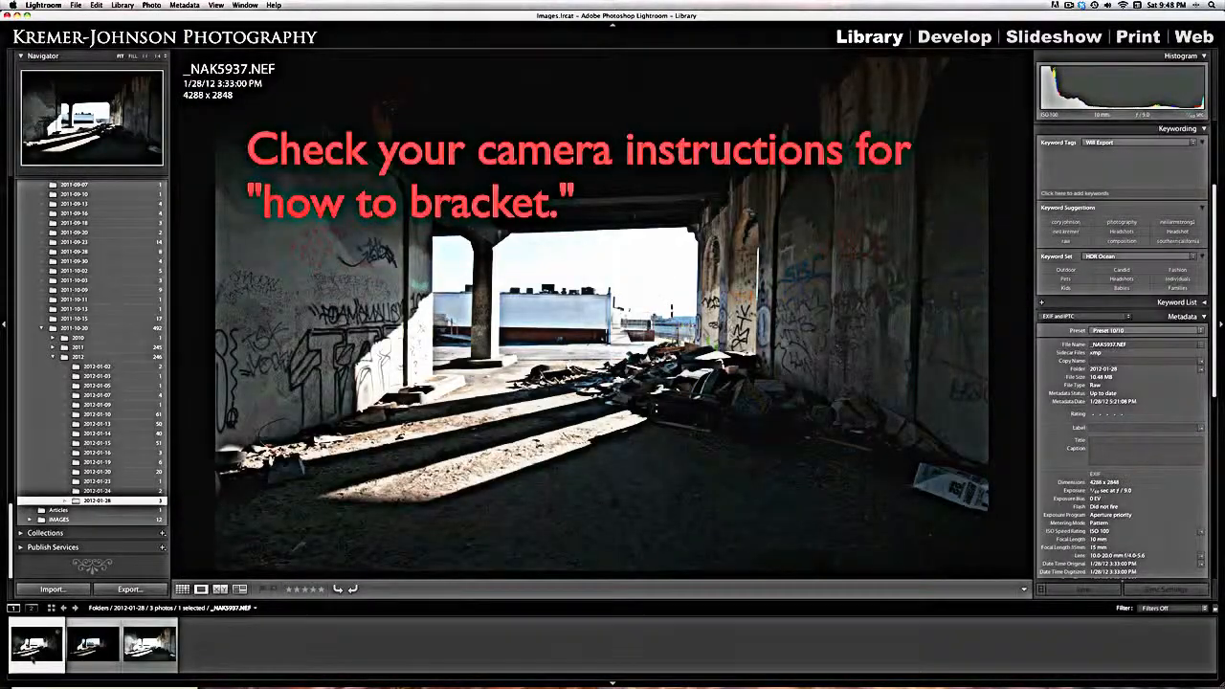
- Examine the three bracketed underpass exposures one by one, comparing the normal, underexposed and overexposed shots
click(92, 646)
click(131, 654)
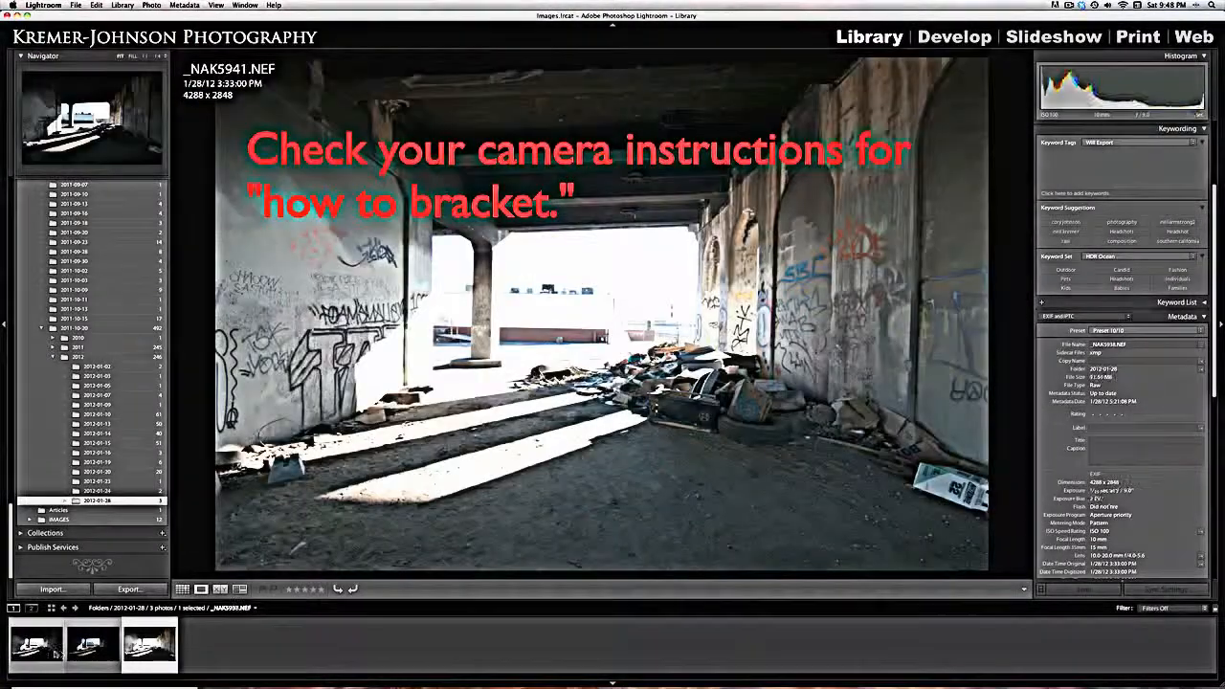
click(45, 651)
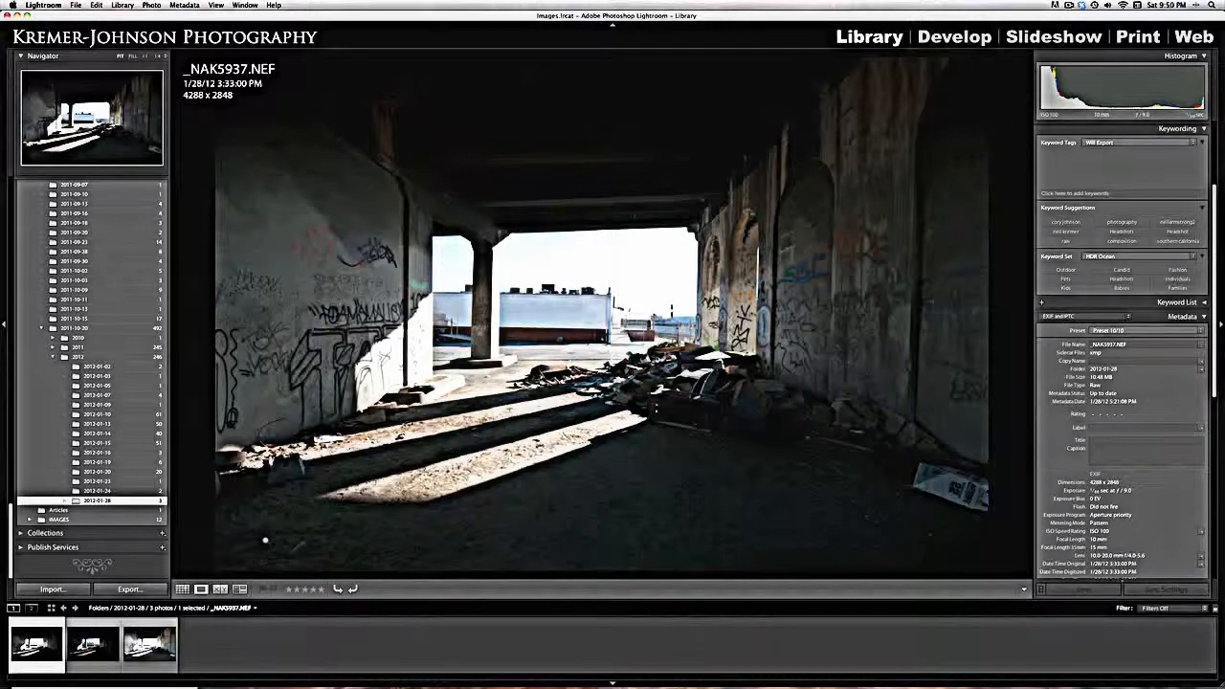
click(81, 646)
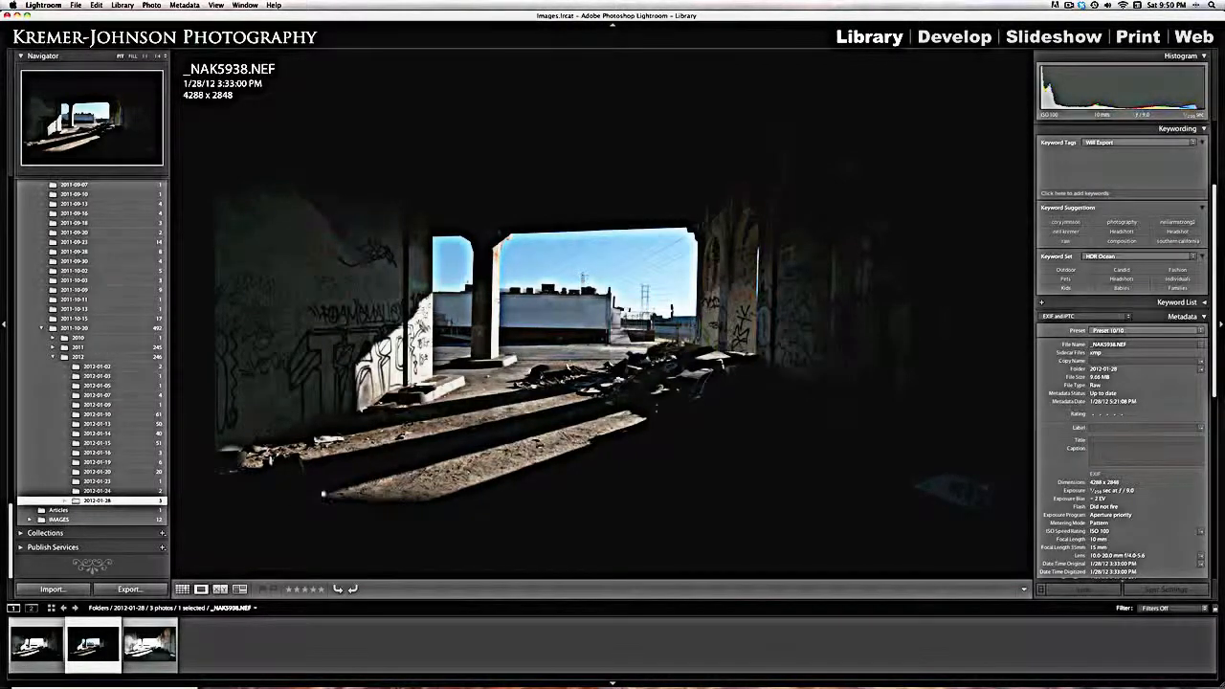
click(21, 641)
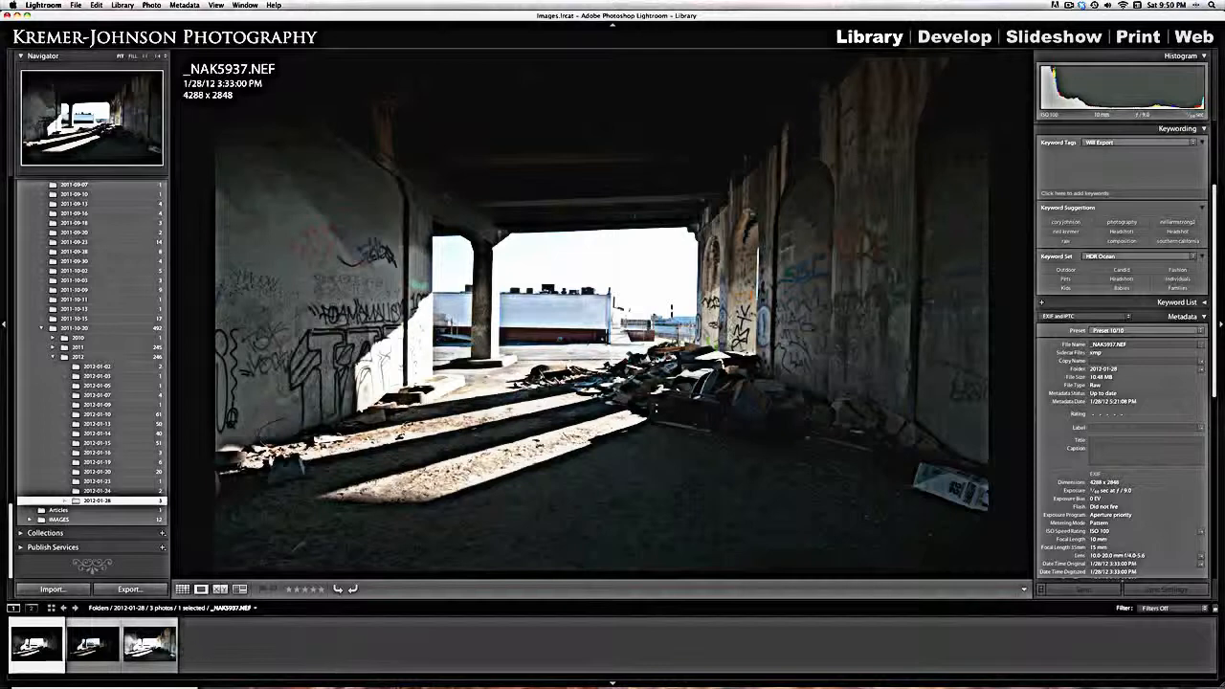
click(103, 648)
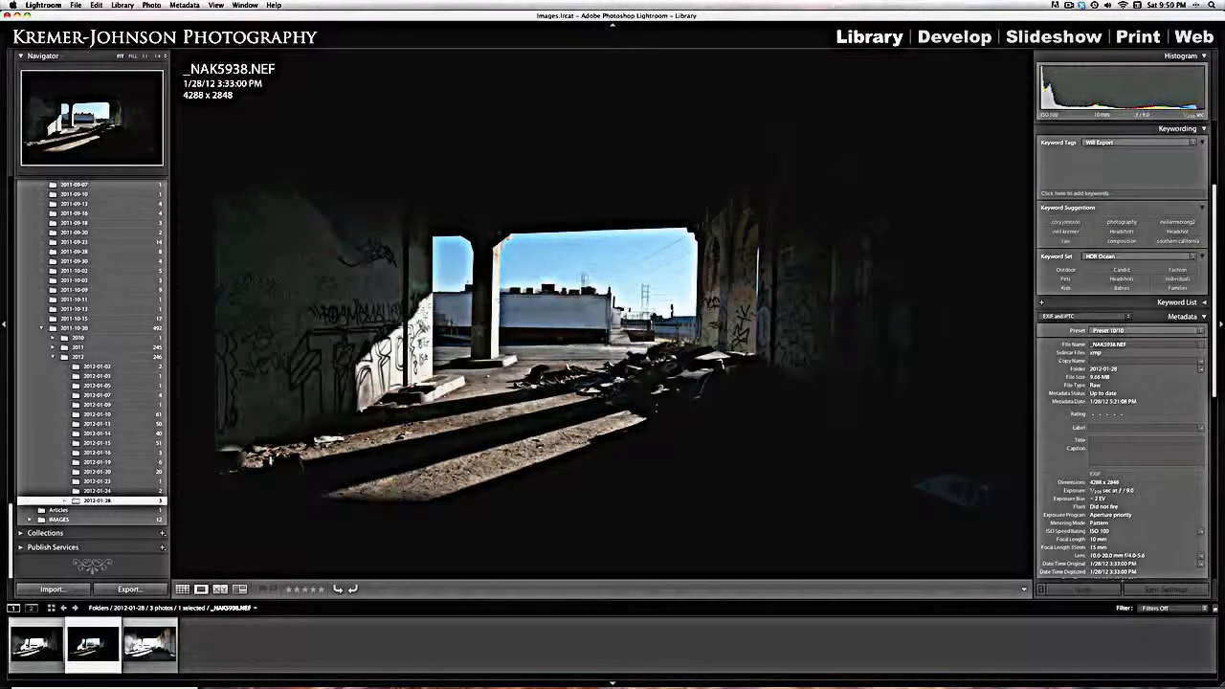
click(159, 656)
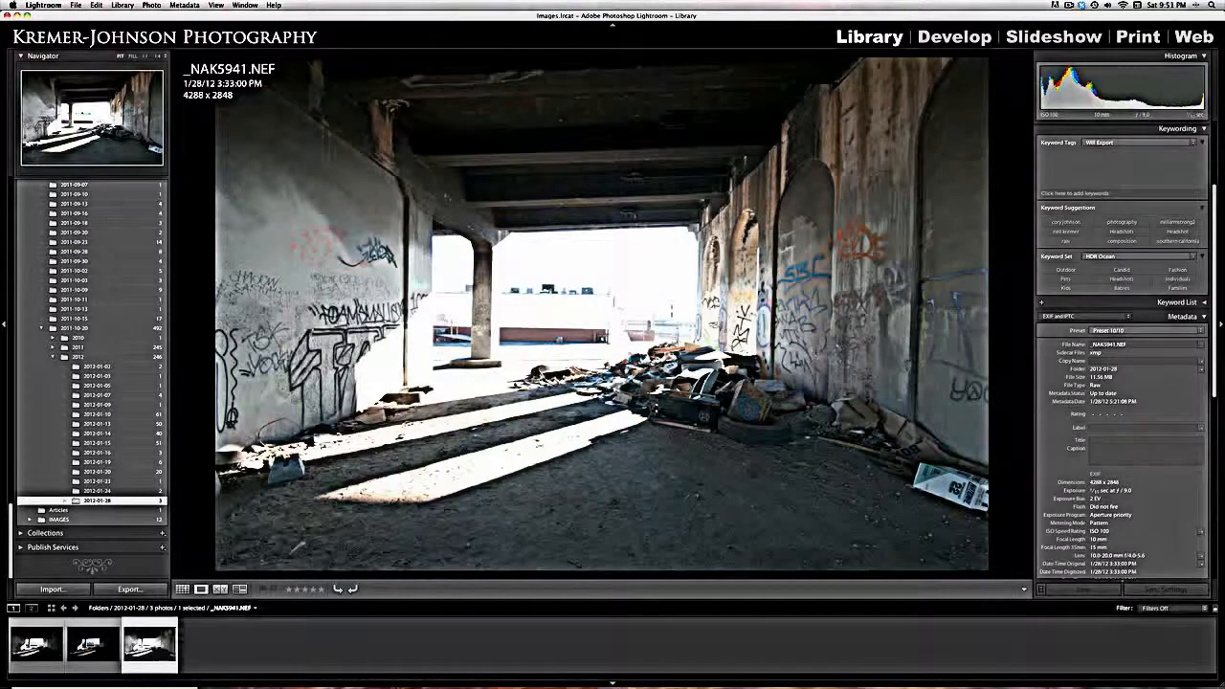
click(48, 649)
click(131, 648)
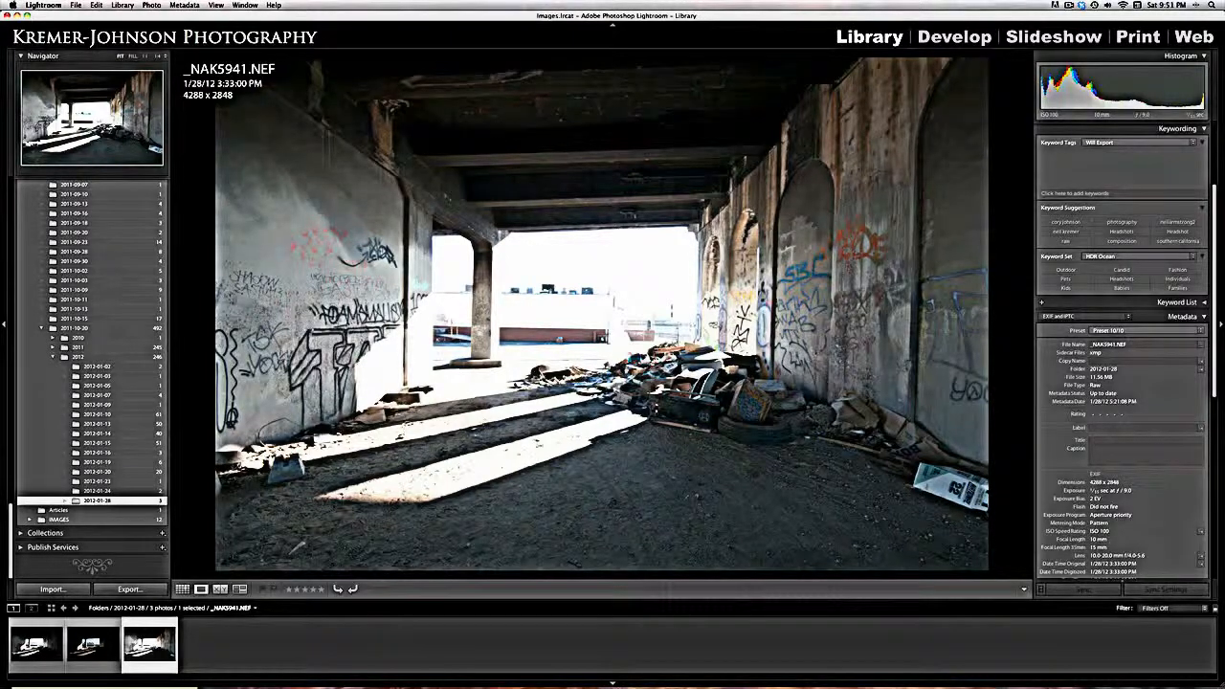
- Send all three bracketed NEF photos to Photomatix Pro and merge them for HDR processing
click(41, 662)
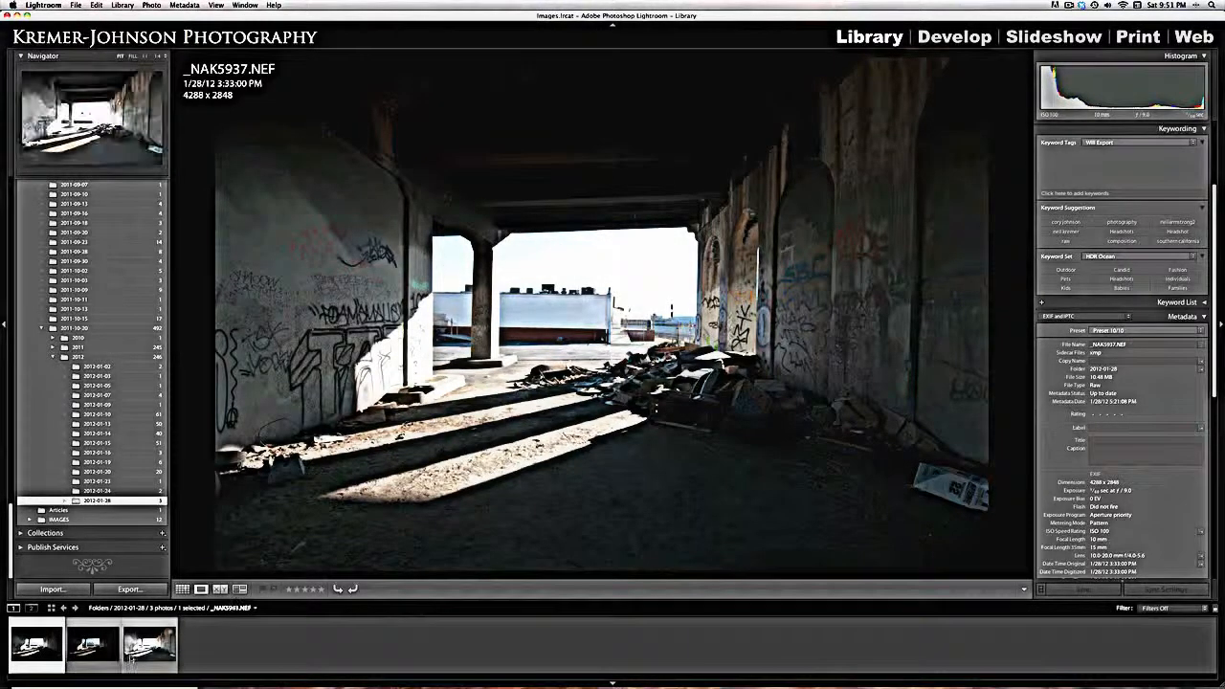
shift+click(130, 658)
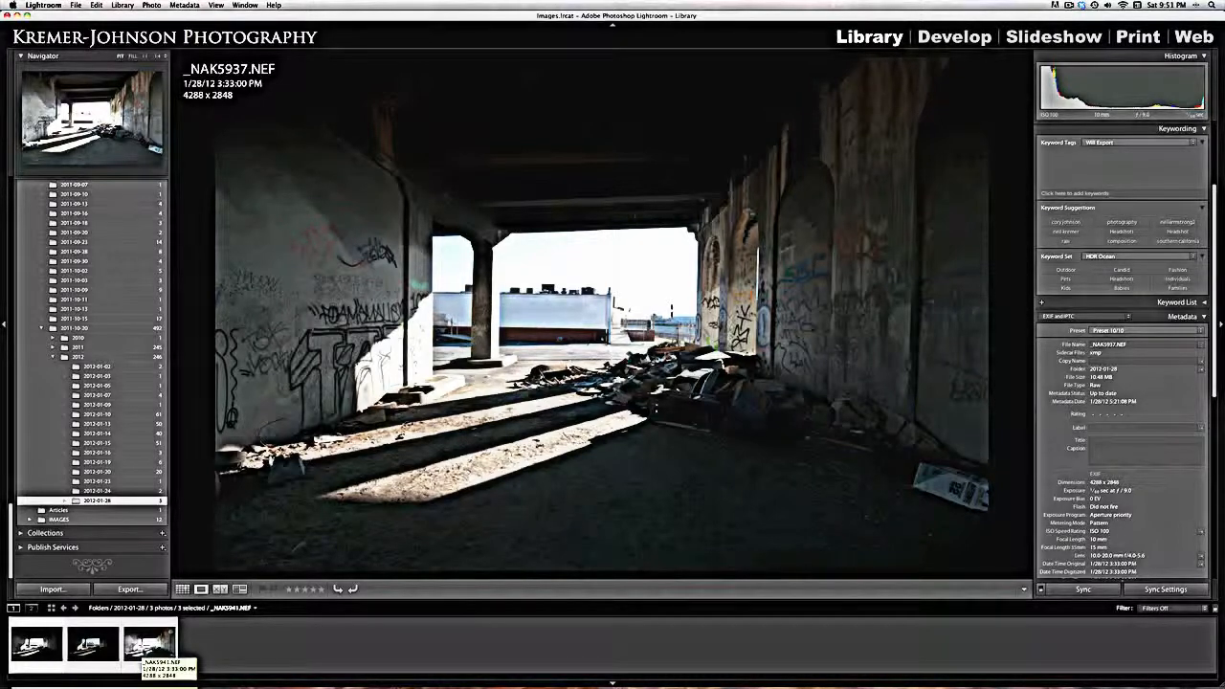
drag(149, 640, 423, 672)
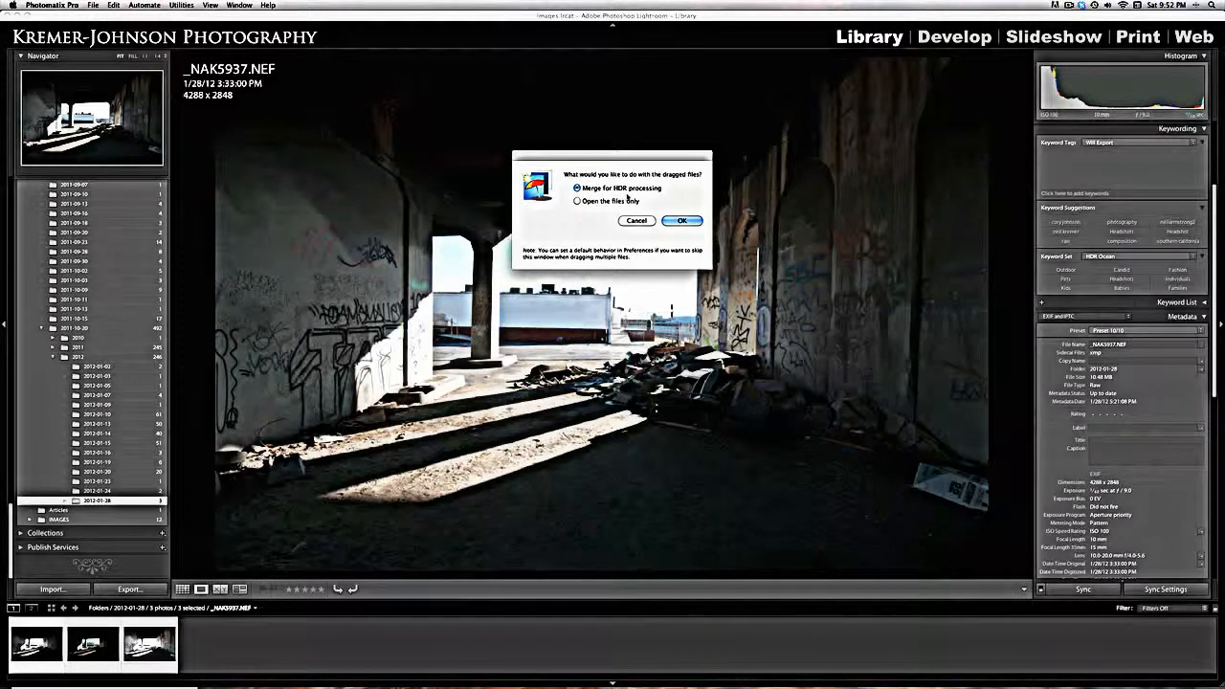
click(669, 221)
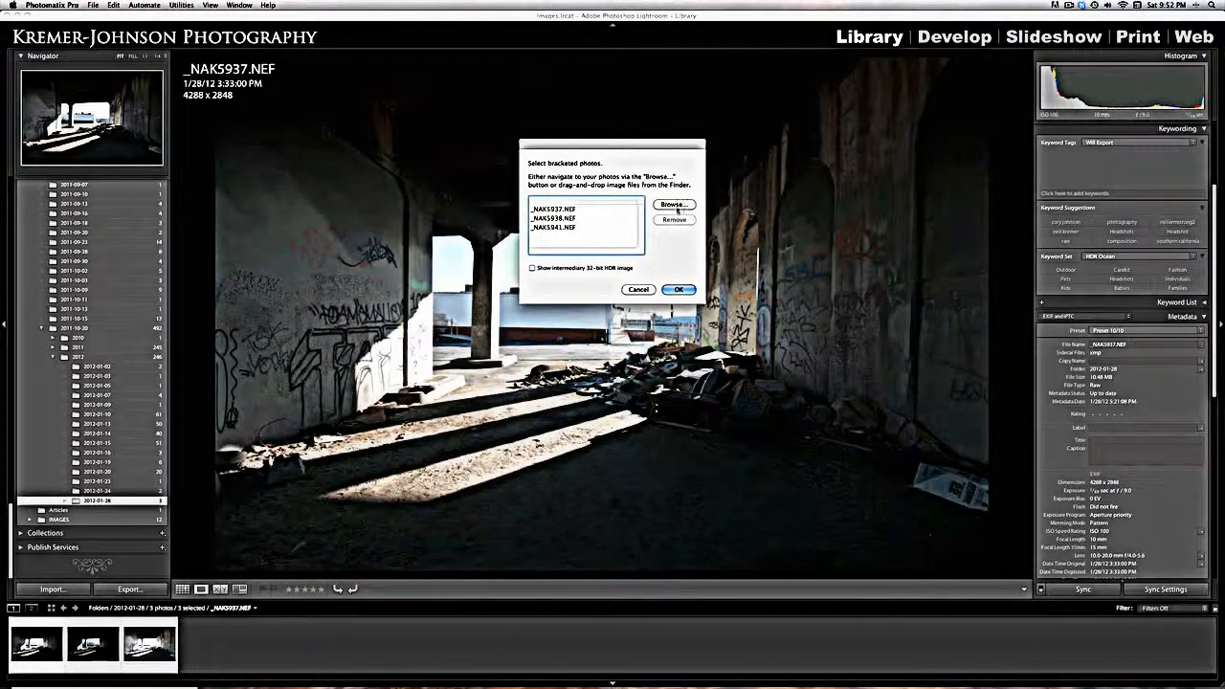
click(679, 289)
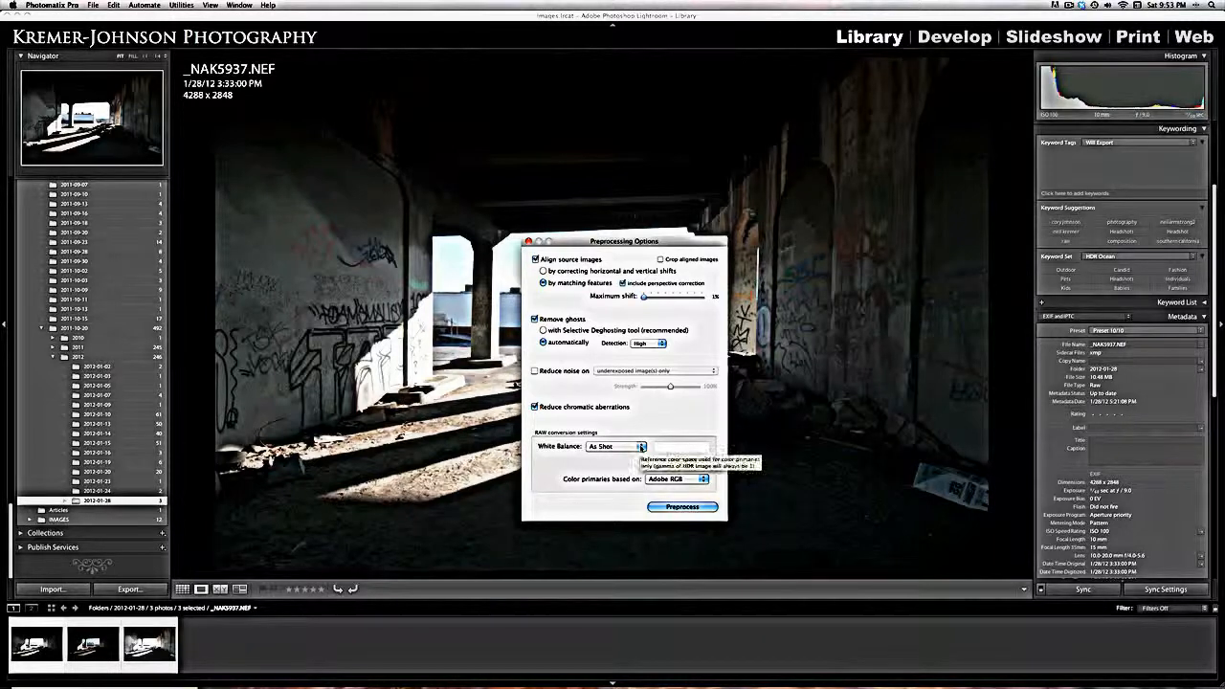
- Preprocess the bracketed photos with As Shot white balance and color primaries based on Adobe RGB
click(642, 448)
click(654, 422)
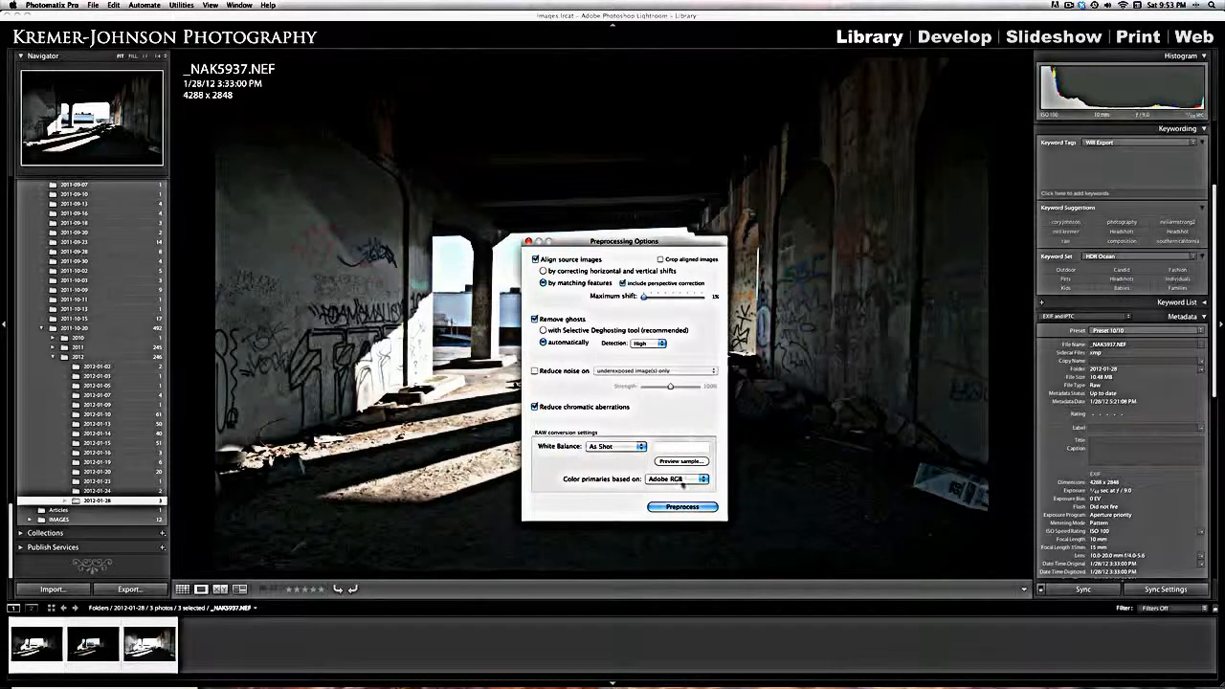
click(698, 478)
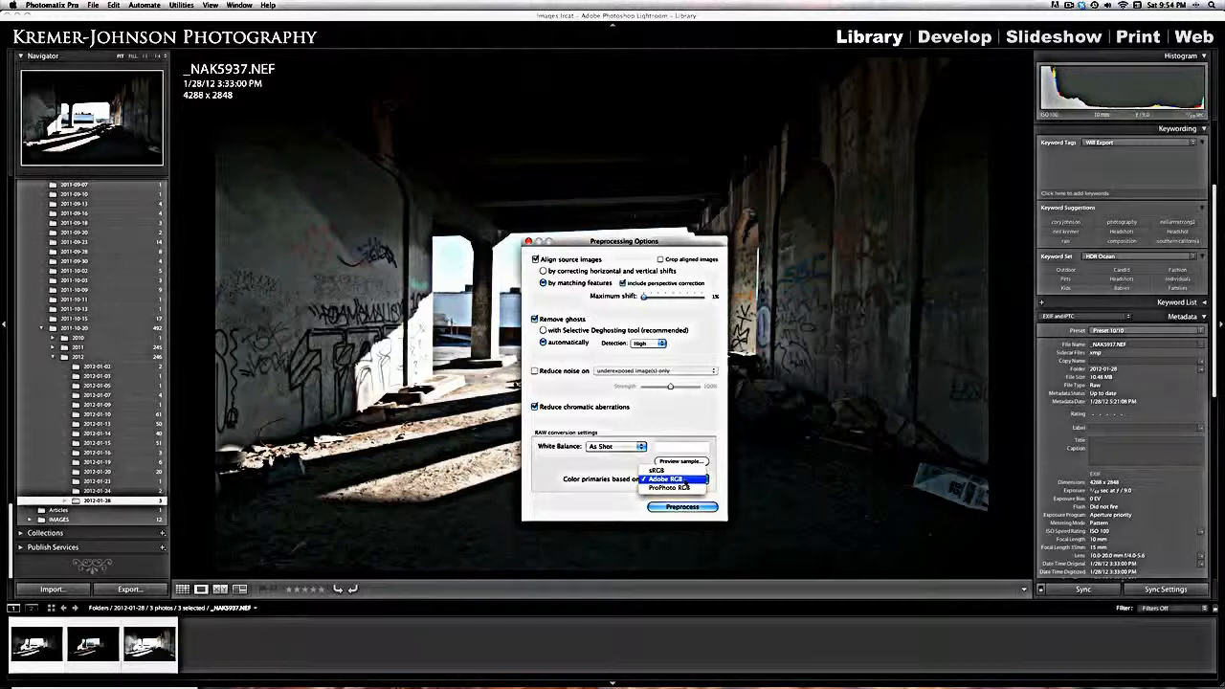
click(684, 480)
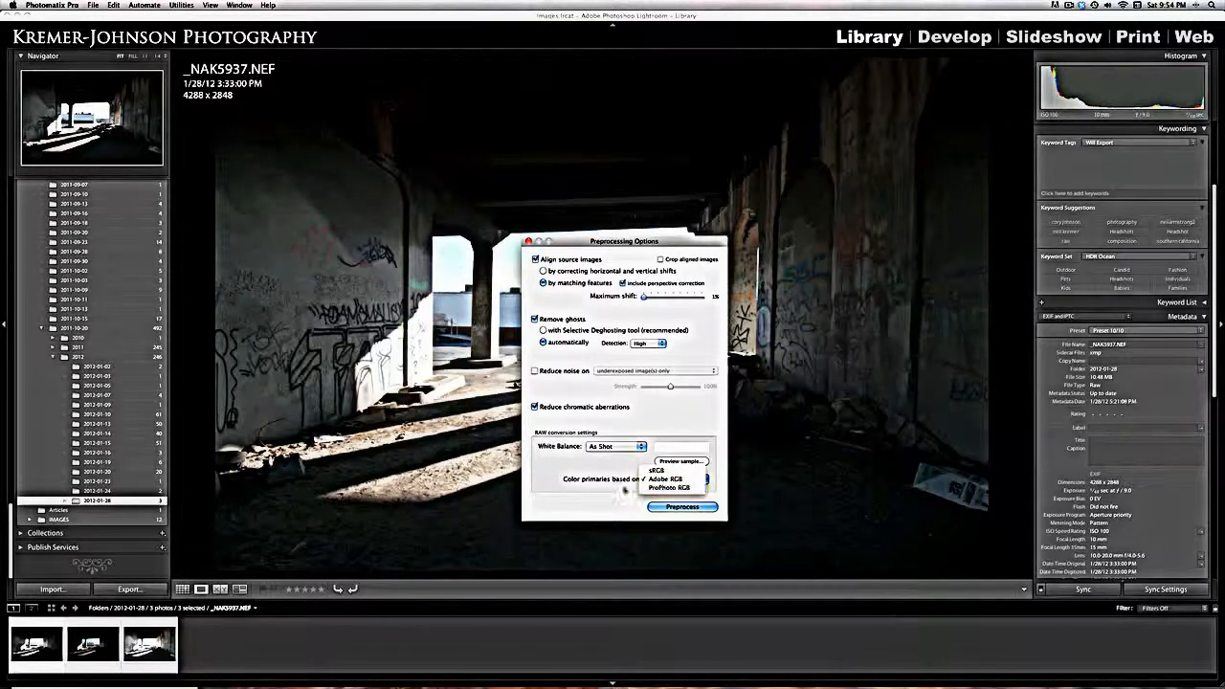
click(682, 506)
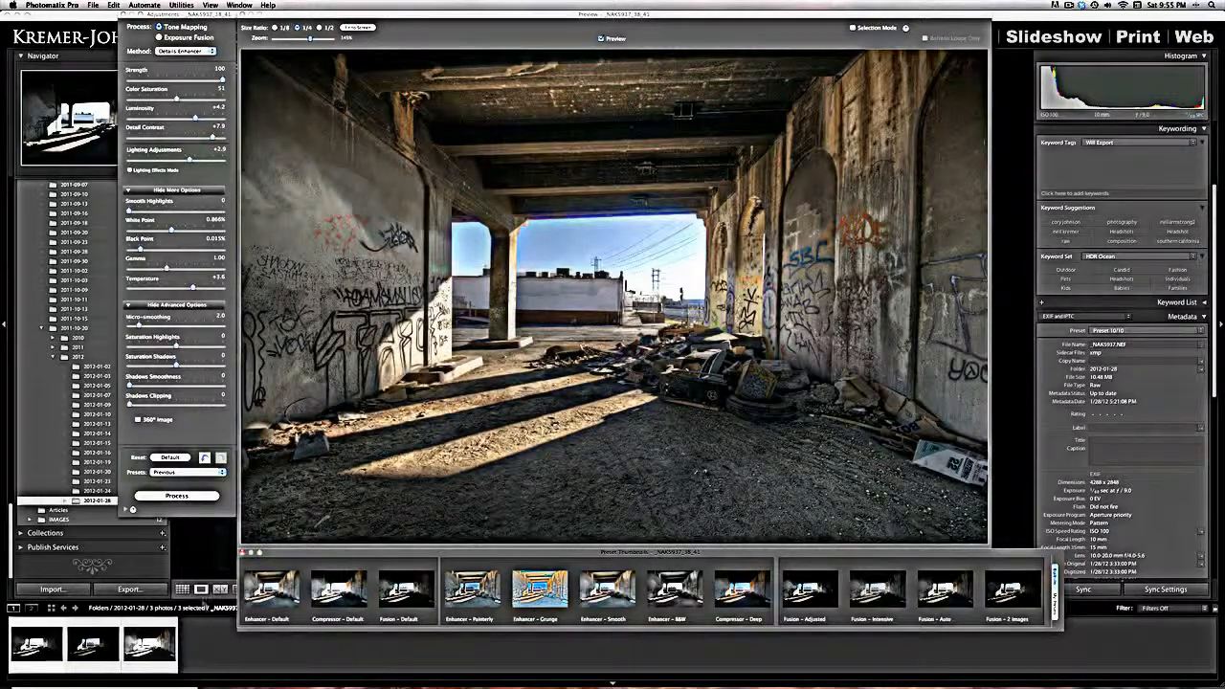
- Reset the tone mapping adjustments to their defaults, keeping Details Enhancer as the method
click(170, 457)
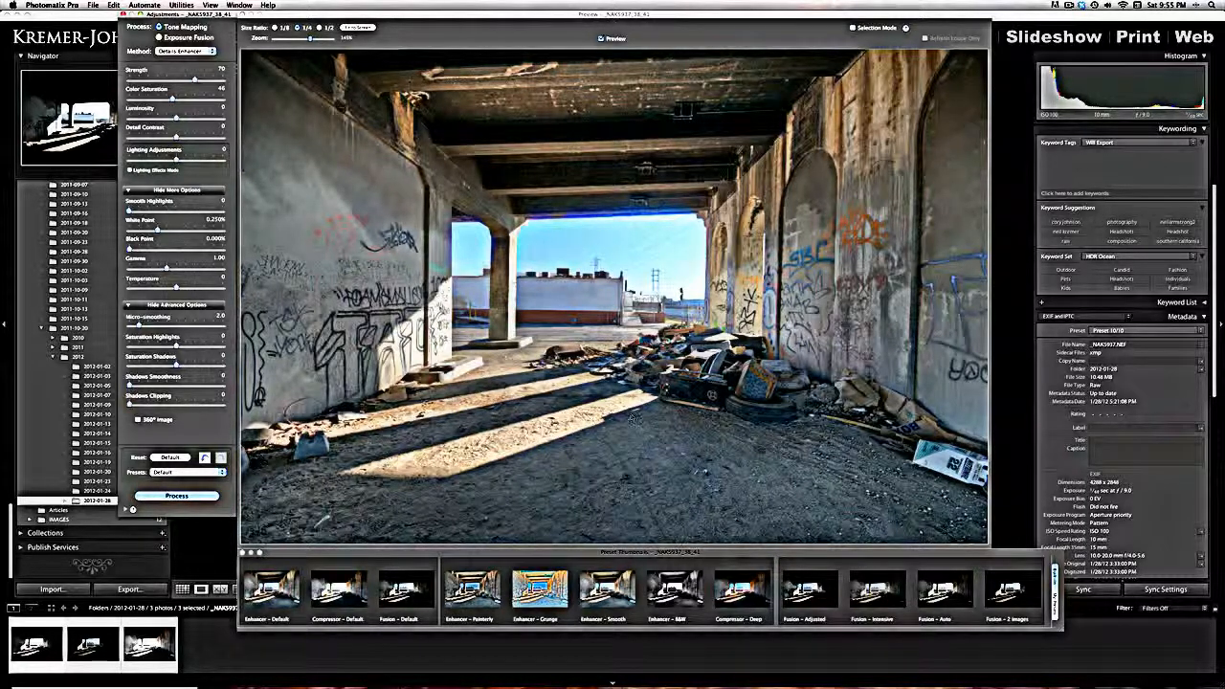
click(188, 460)
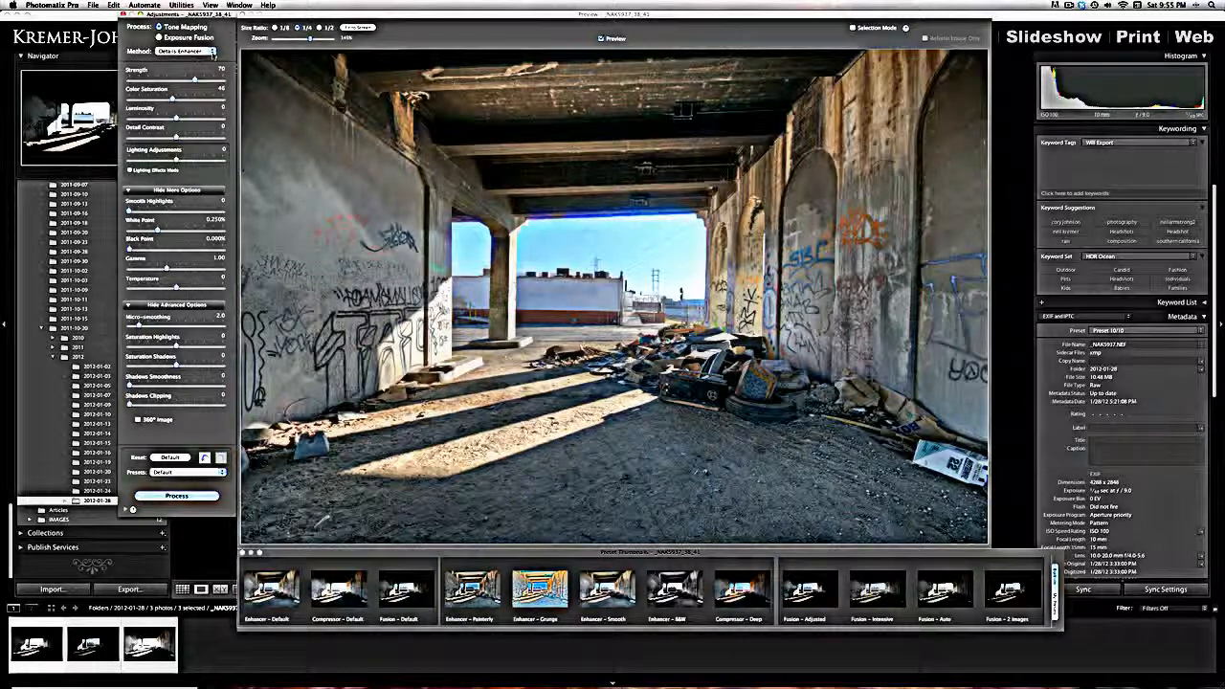
click(212, 53)
click(226, 54)
- Set the tone mapping Strength to 100 and Color Saturation to 64
drag(195, 79, 227, 84)
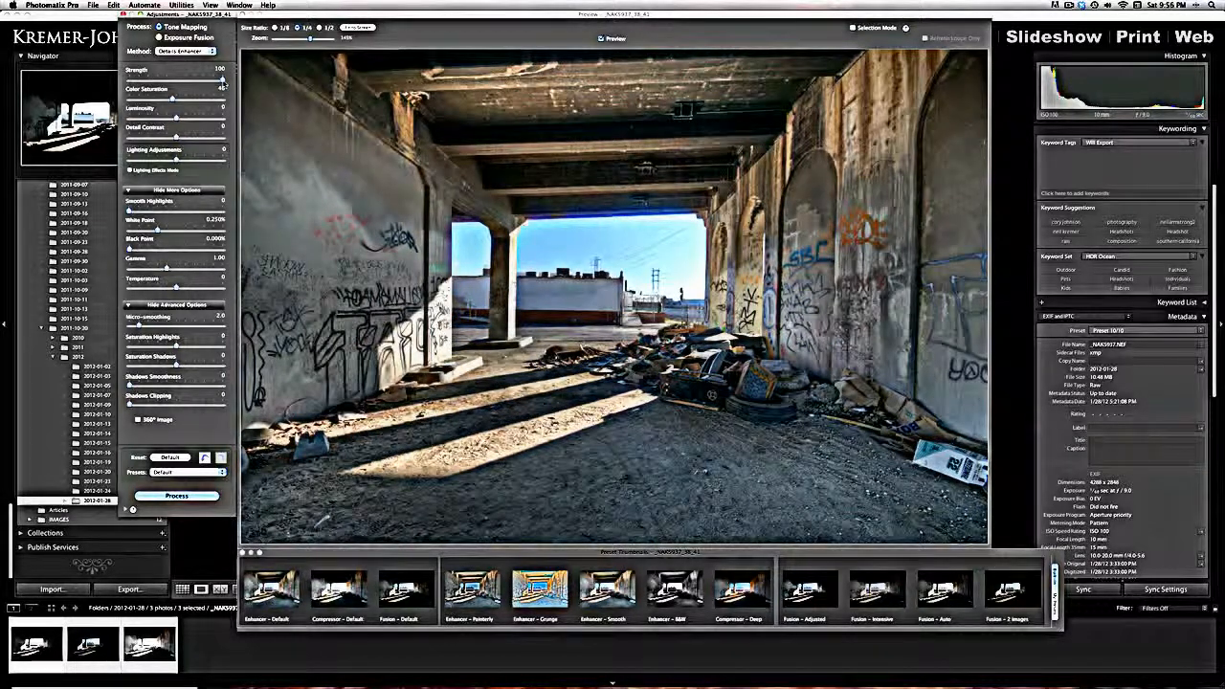
drag(172, 99, 173, 100)
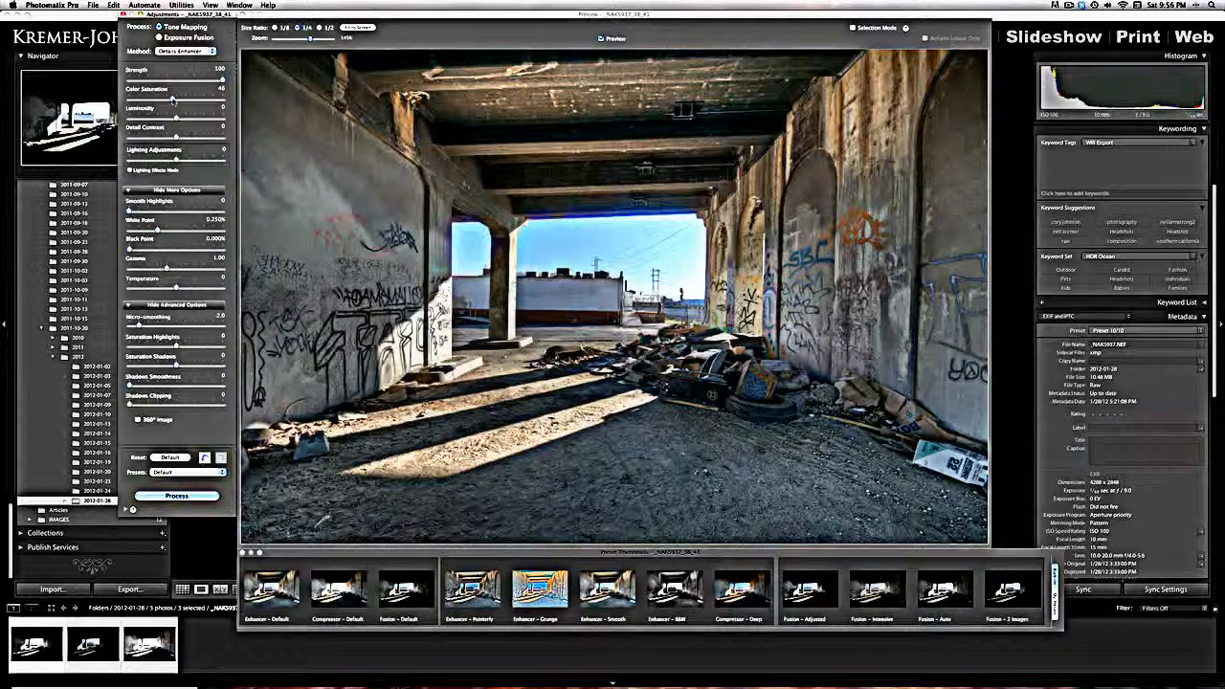
drag(173, 100, 187, 100)
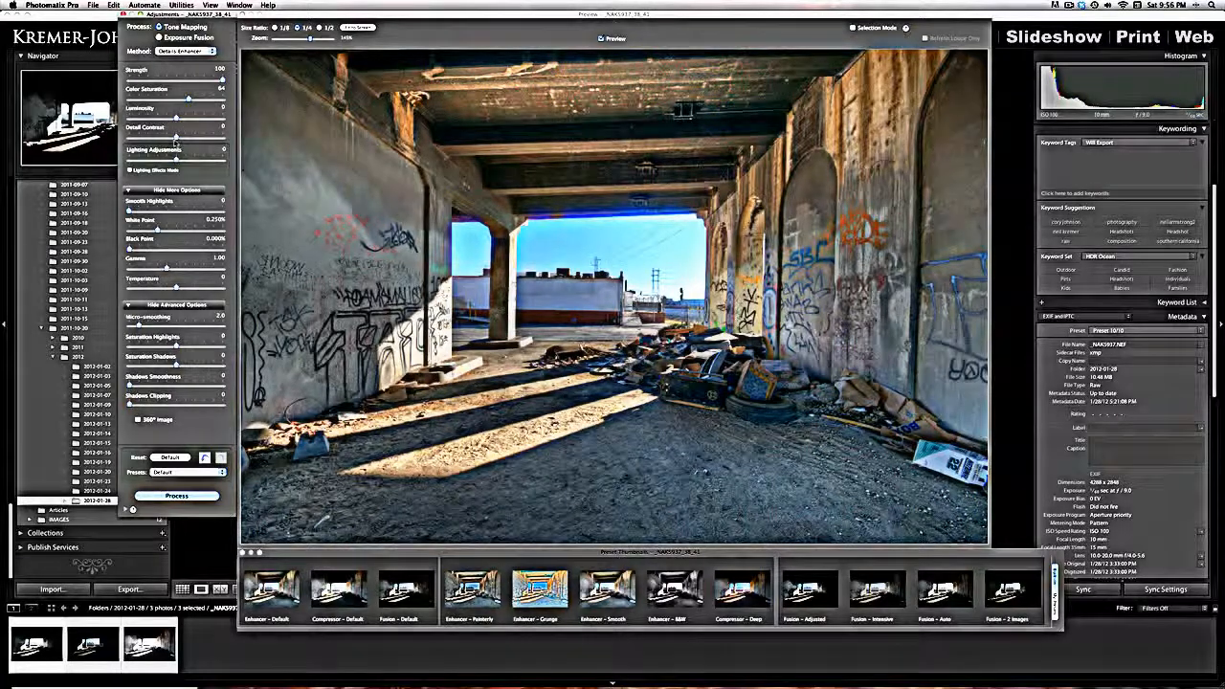
- Set Detail Contrast to +9.1, Luminosity to +4.4 and Lighting Adjustments to +1.2
drag(175, 138, 219, 139)
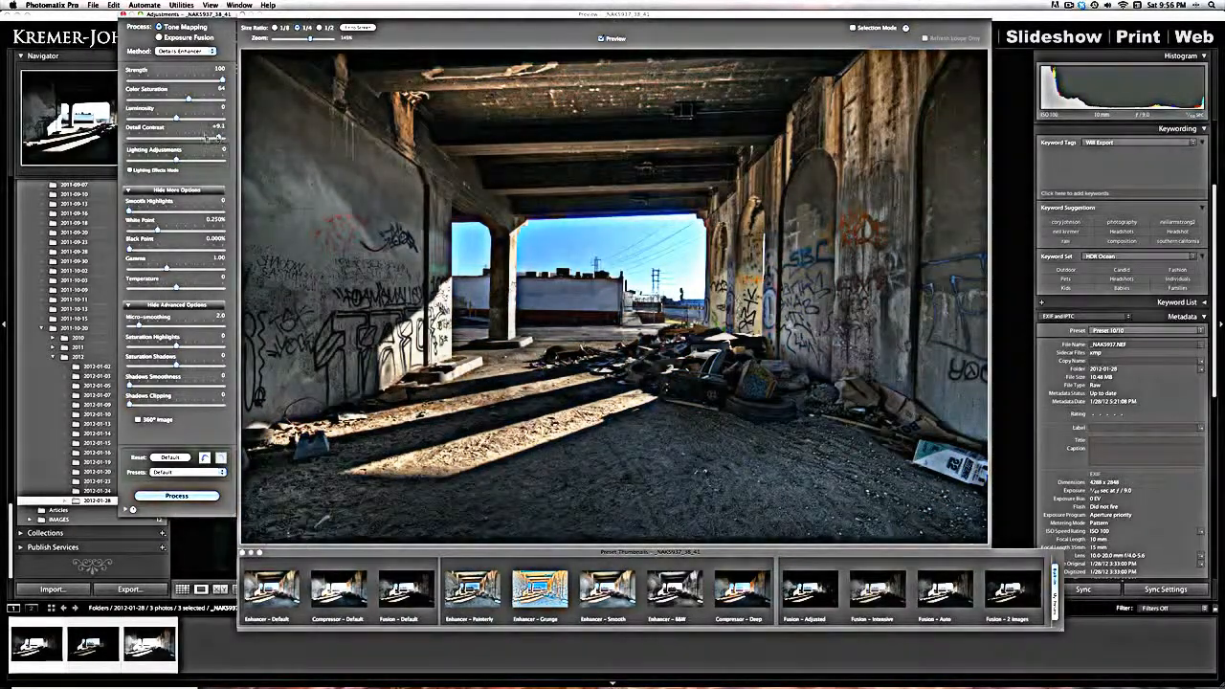
drag(176, 116, 197, 118)
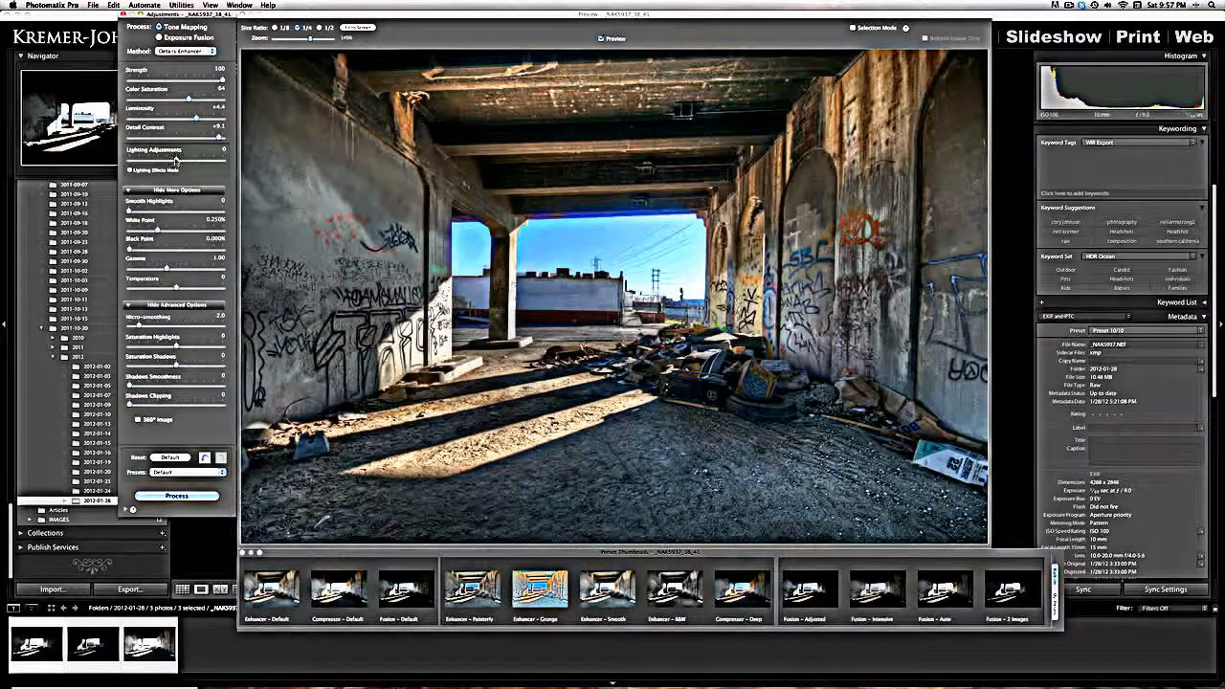
drag(175, 160, 265, 164)
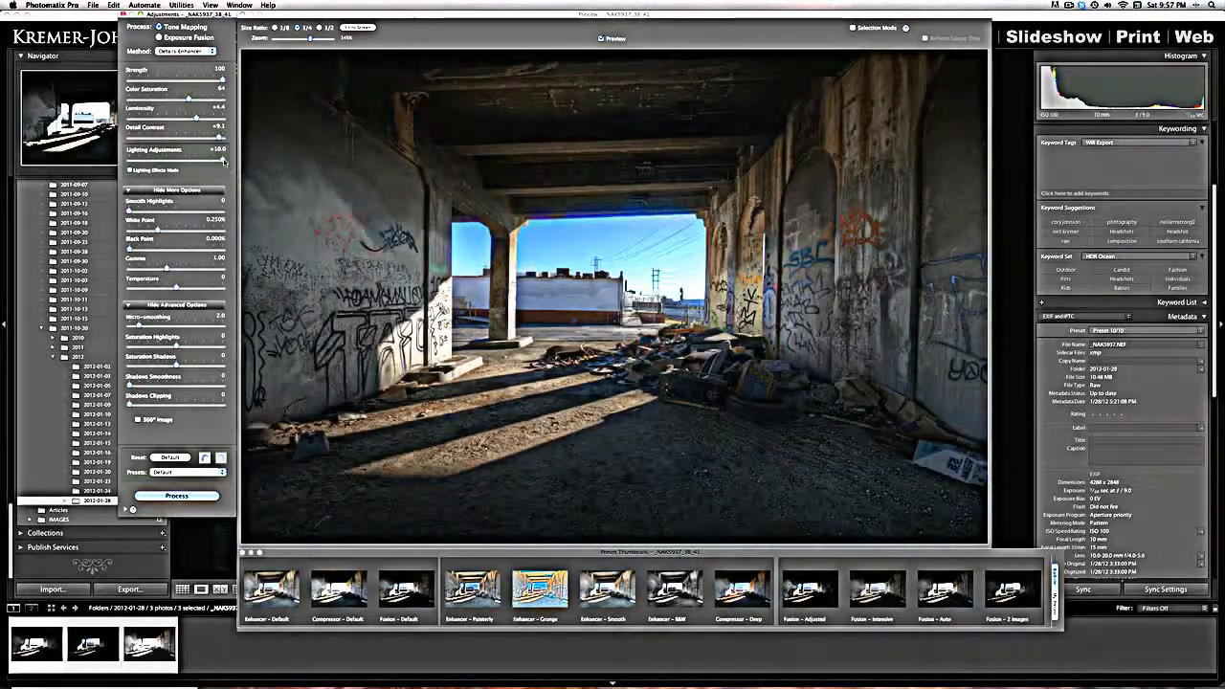
drag(224, 161, 182, 161)
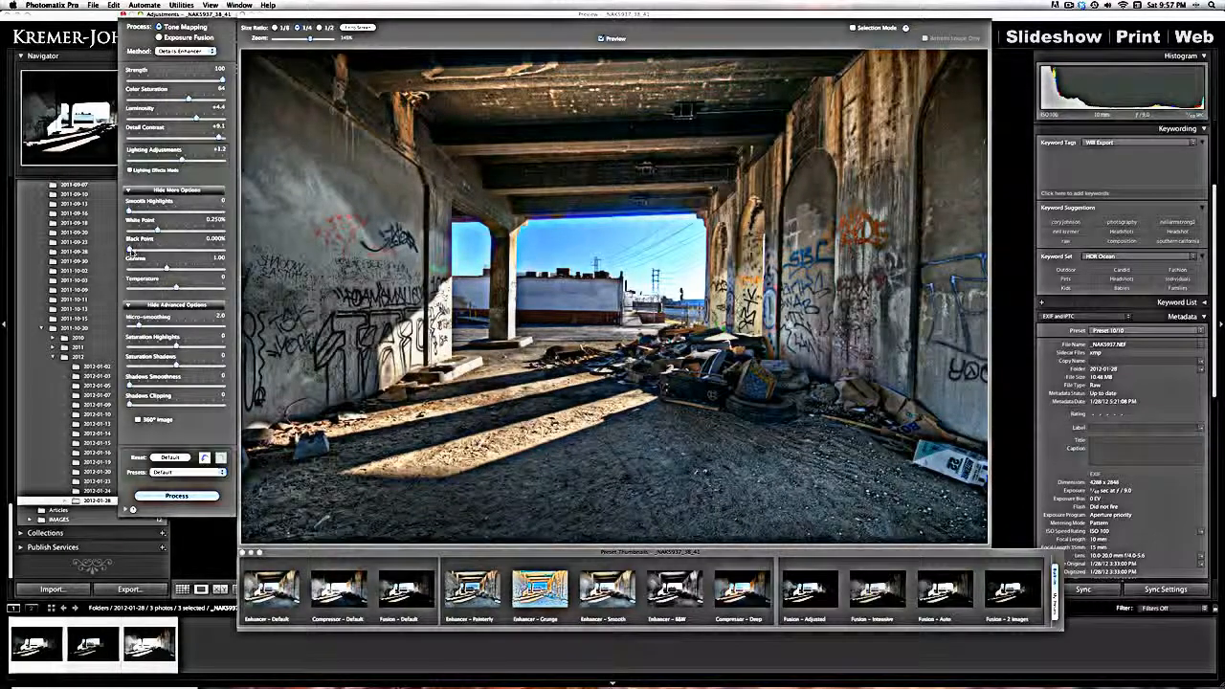
- Set the Black Point to 0.024%, raise the White Point to about 0.3% and set Luminosity to +5.1
drag(134, 247, 143, 249)
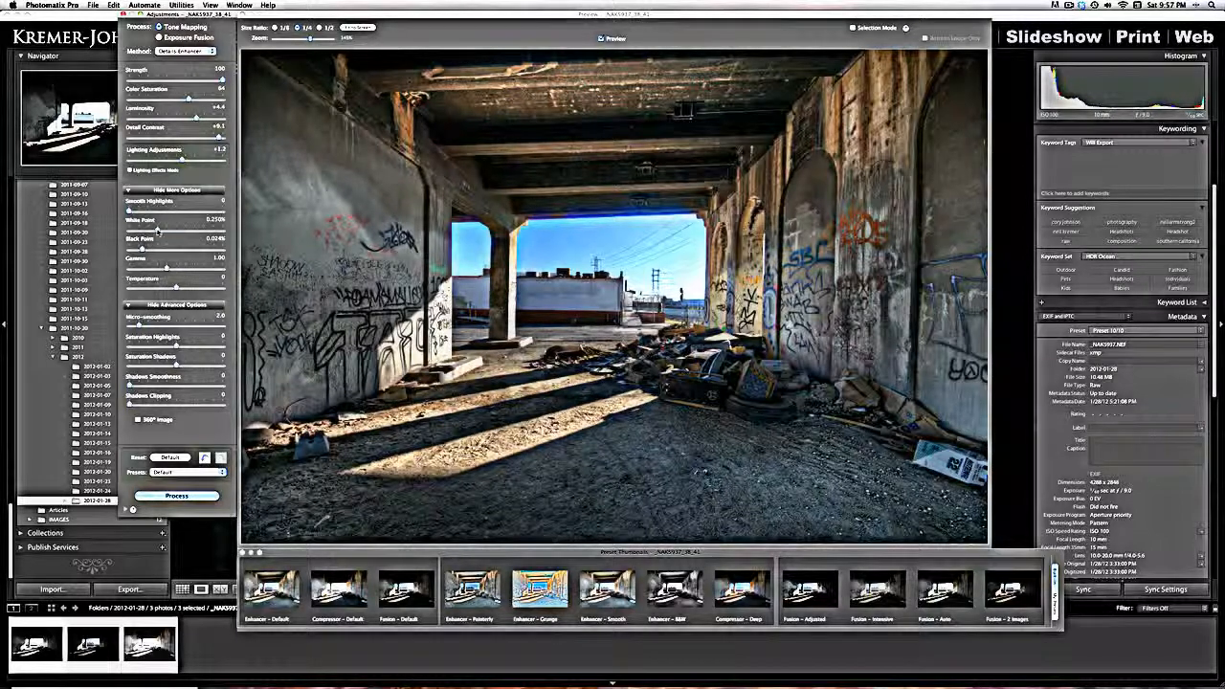
drag(158, 231, 163, 231)
drag(196, 118, 200, 120)
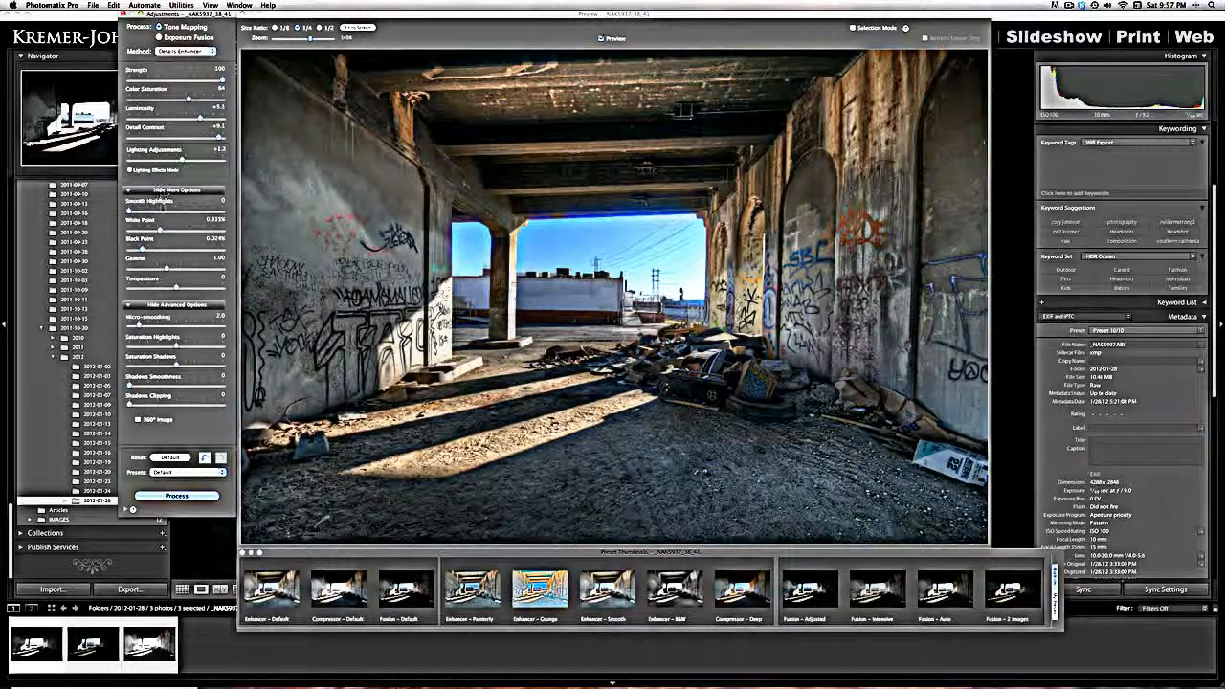
click(160, 231)
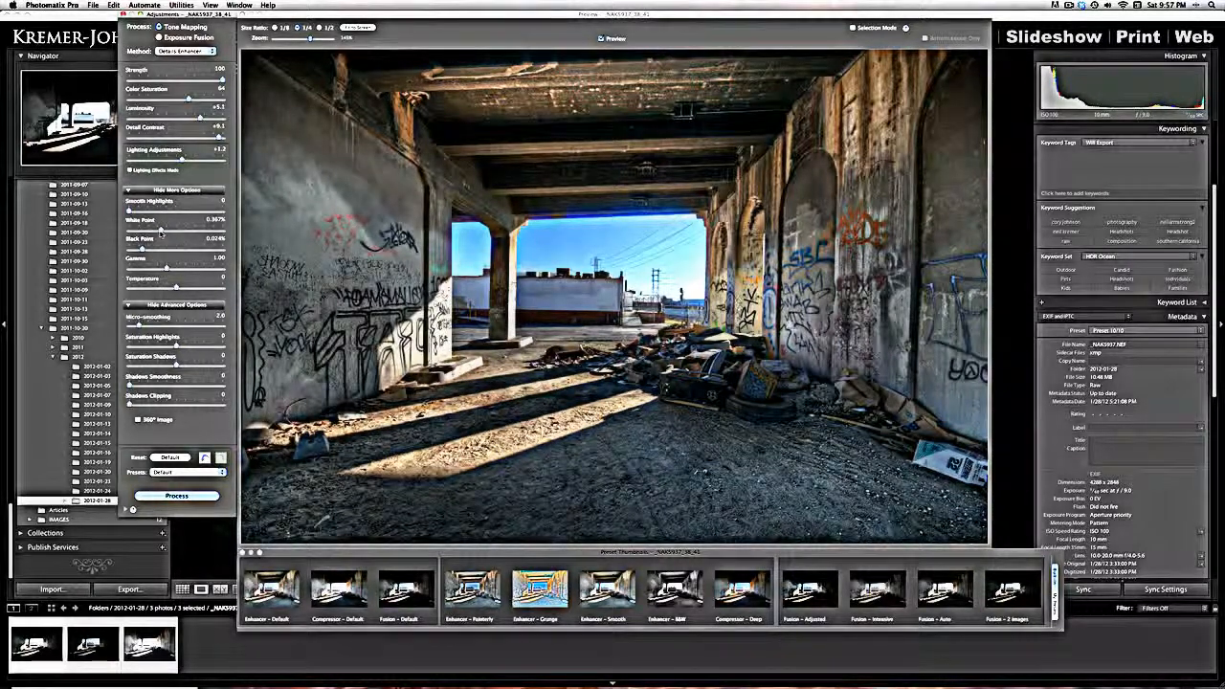
click(159, 232)
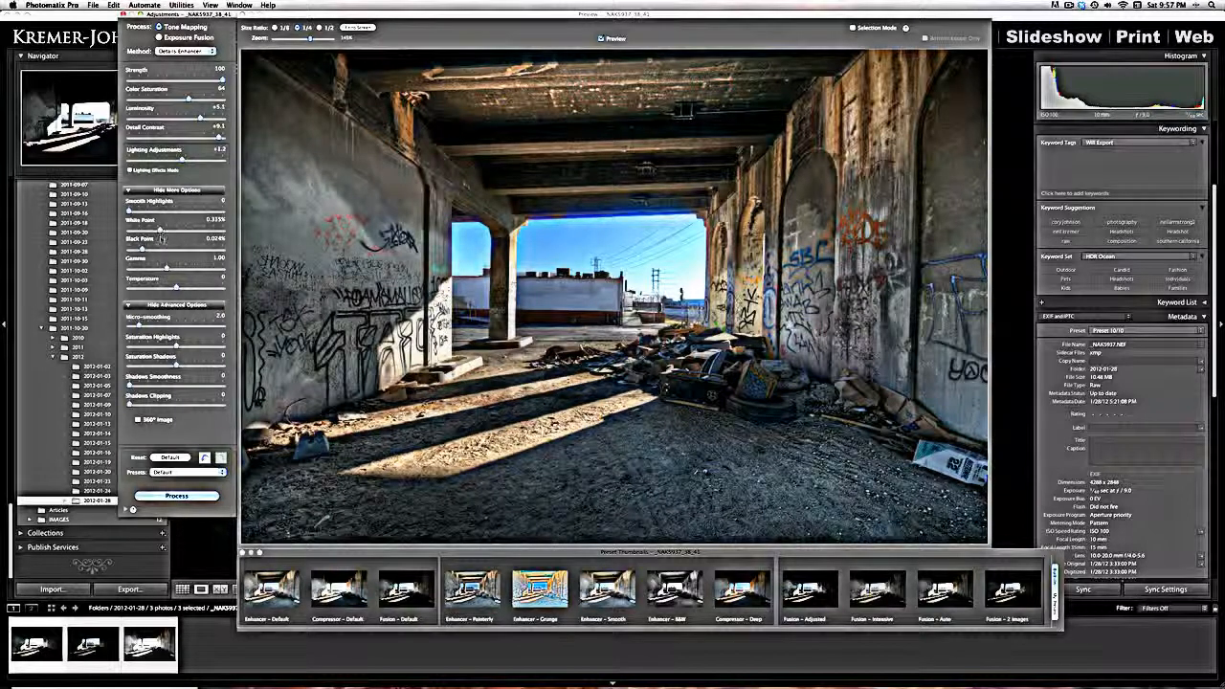
- Warm the image with a Temperature of +4.5 and process the tone-mapped HDR at original resolution
drag(177, 292, 198, 288)
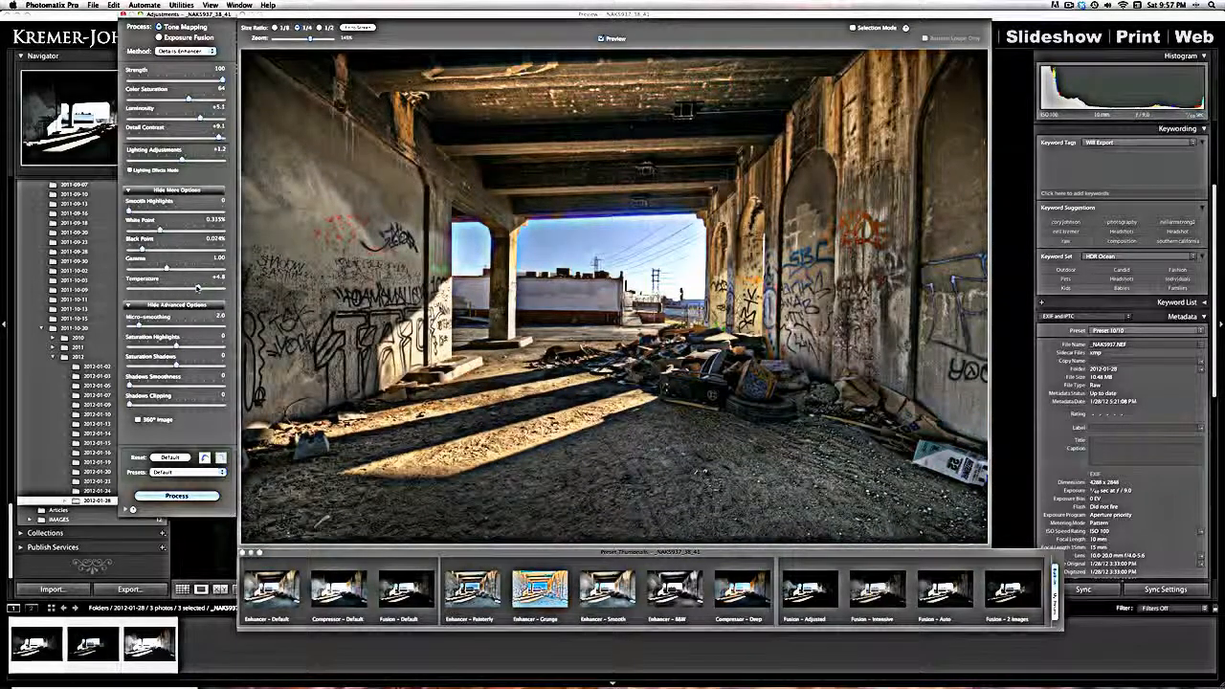
drag(198, 287, 196, 288)
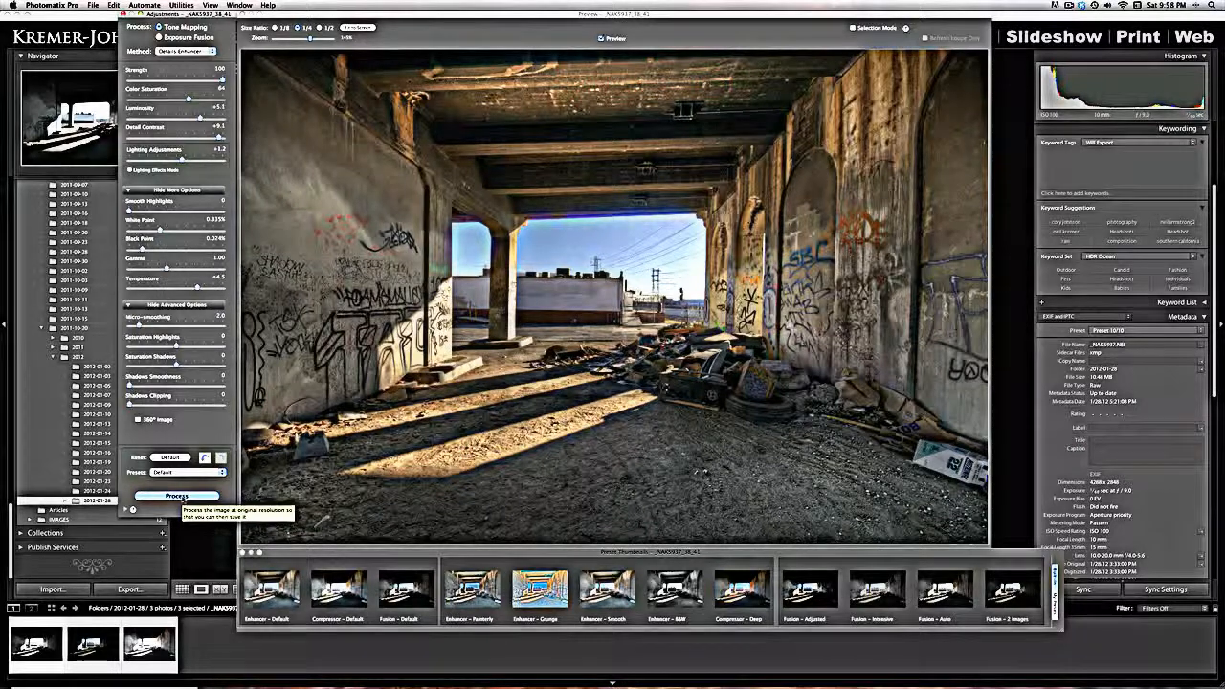
click(176, 496)
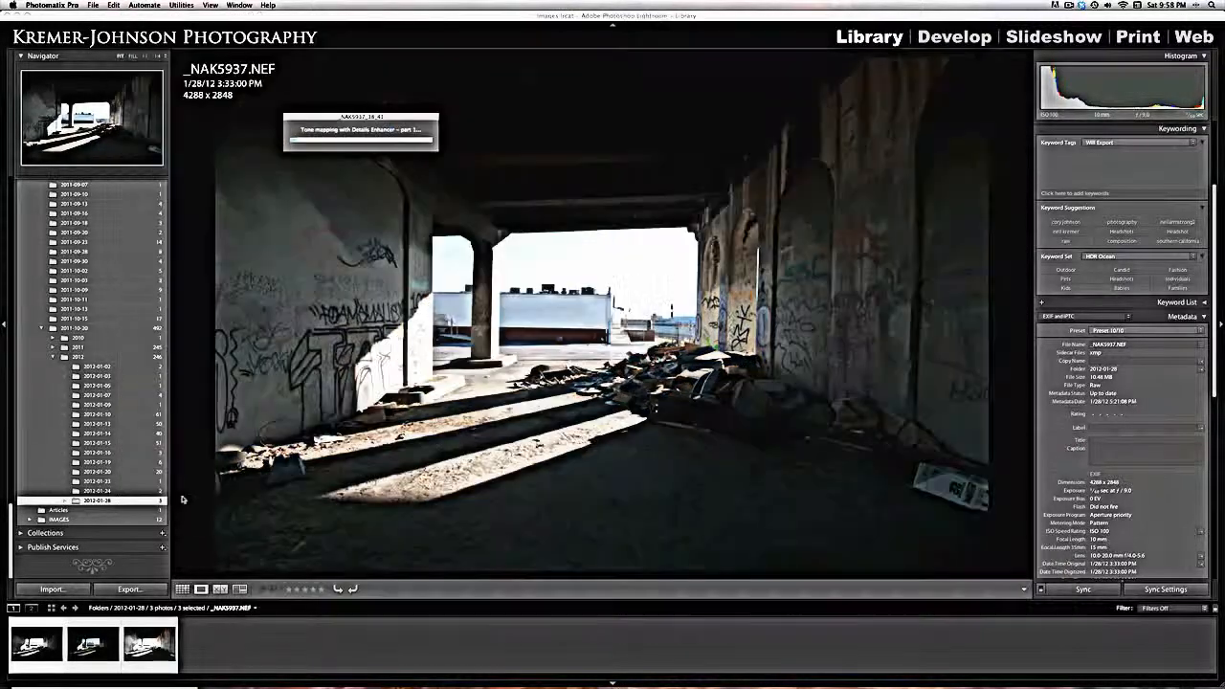